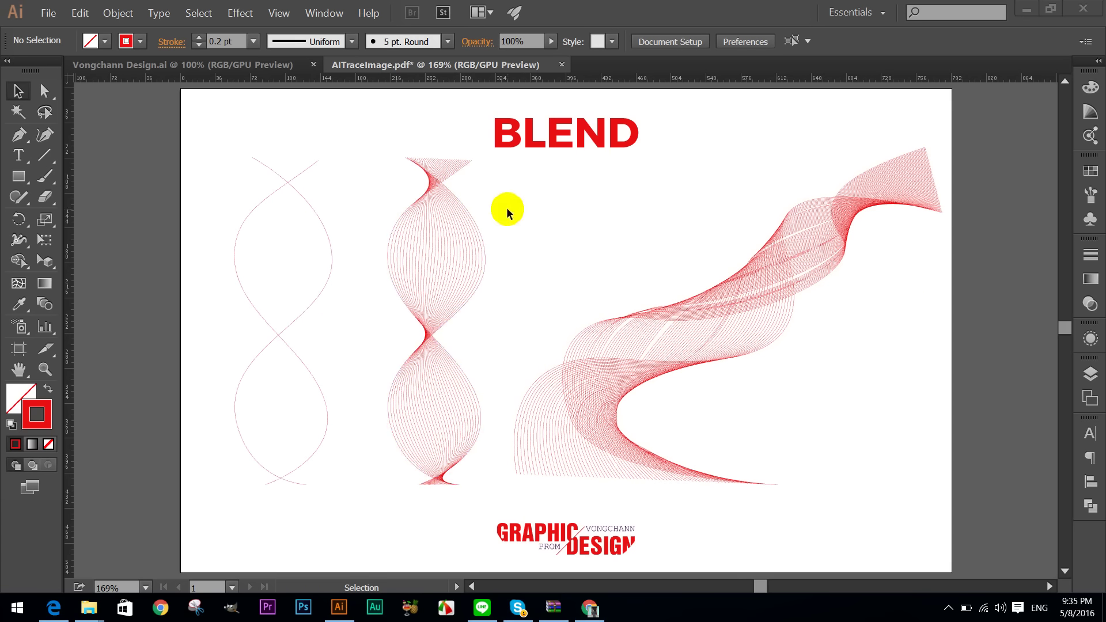
# Open Blend Options from Object > Blend, move the dialog aside, and show the Spacing choices.
pyautogui.click(46, 306)
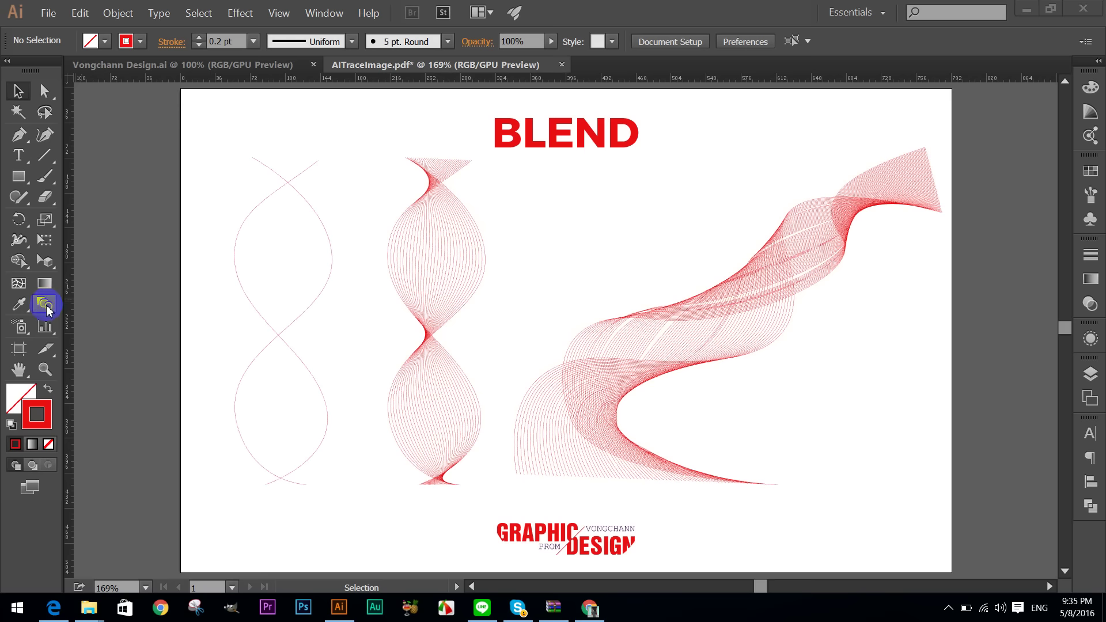
pyautogui.click(118, 13)
pyautogui.moveTo(190, 309)
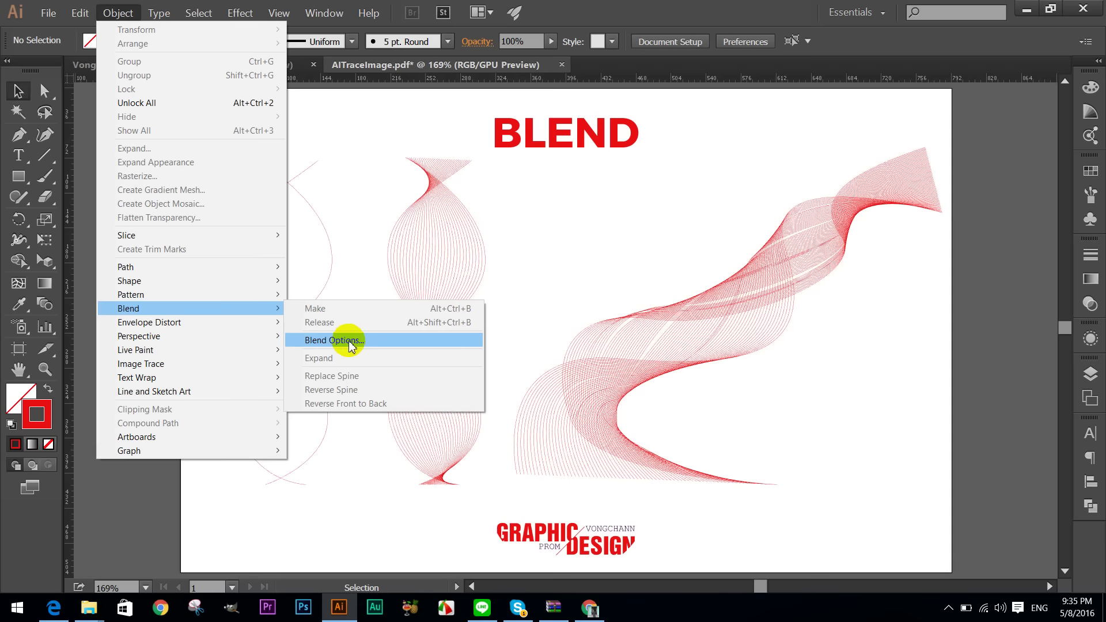
pyautogui.click(380, 341)
pyautogui.moveTo(555, 220)
pyautogui.mouseDown()
pyautogui.moveTo(695, 114)
pyautogui.moveTo(671, 89)
pyautogui.mouseUp()
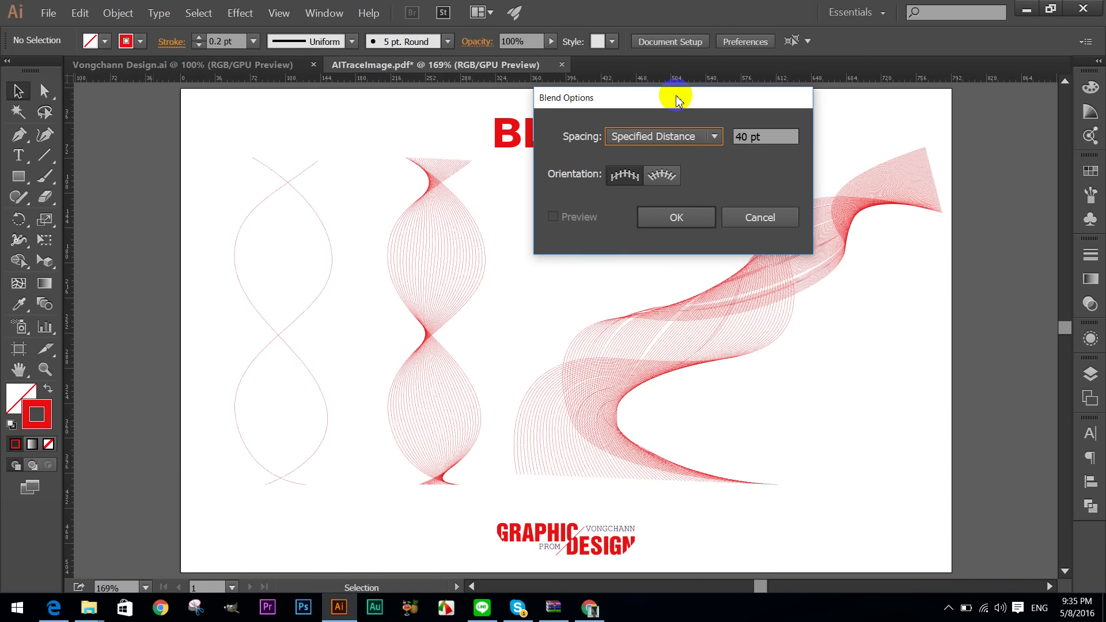
pyautogui.click(667, 137)
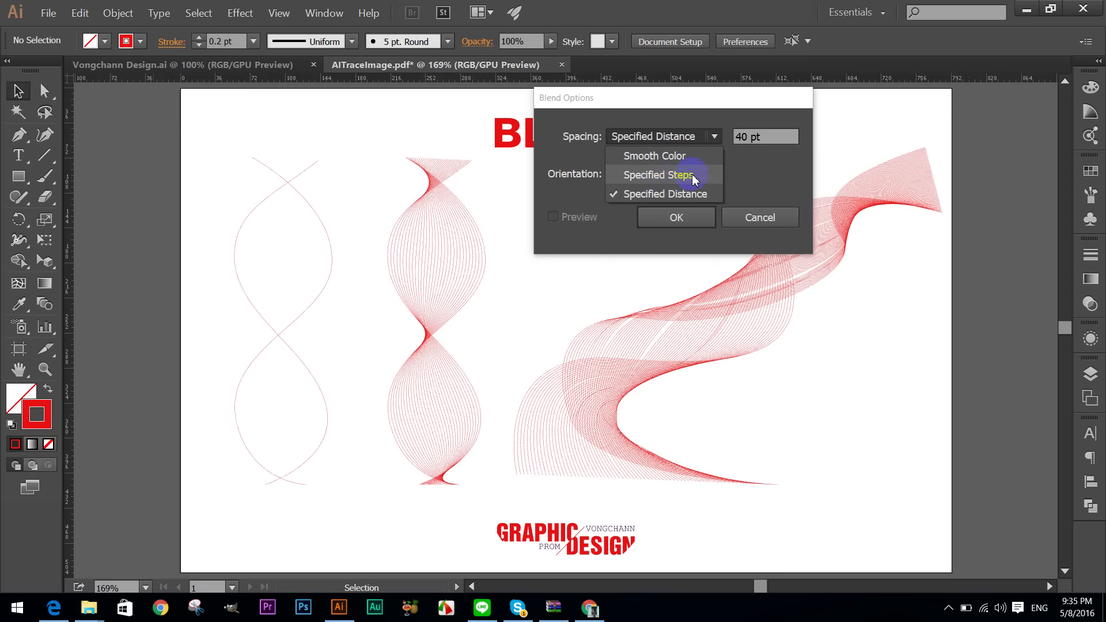
# Set the blend spacing to Specified Steps with a count of 1.
pyautogui.click(694, 181)
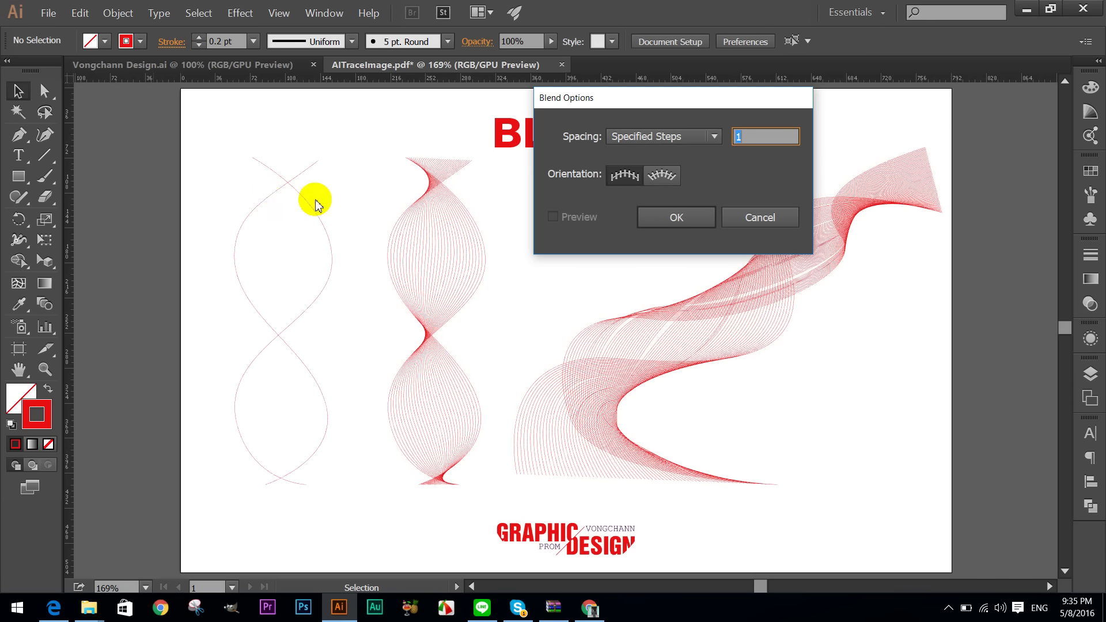
pyautogui.click(750, 133)
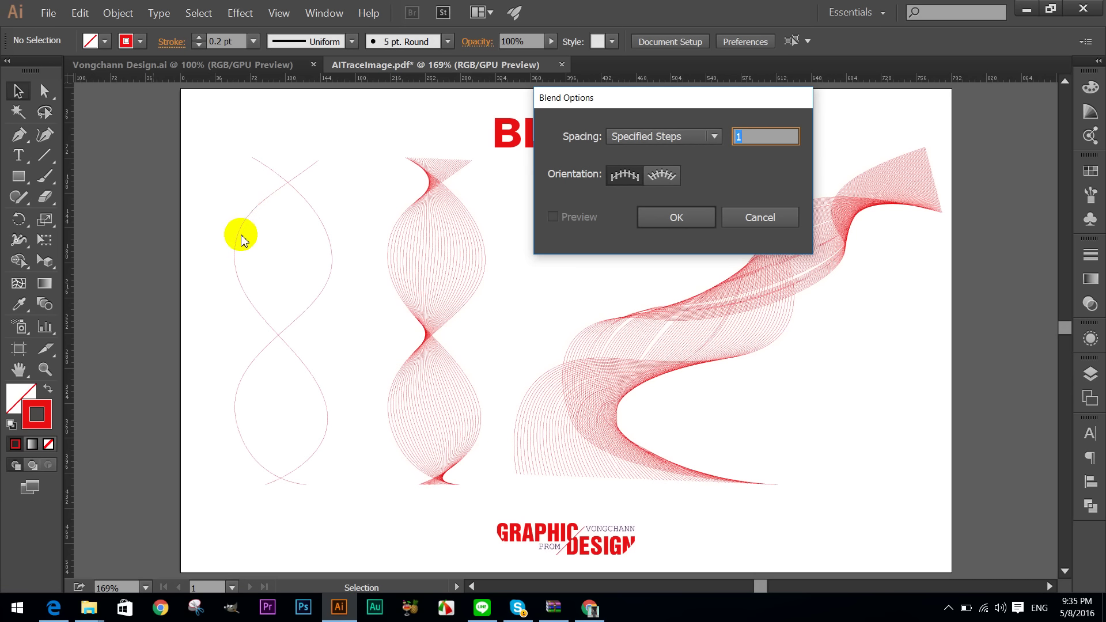
pyautogui.click(772, 153)
pyautogui.click(761, 132)
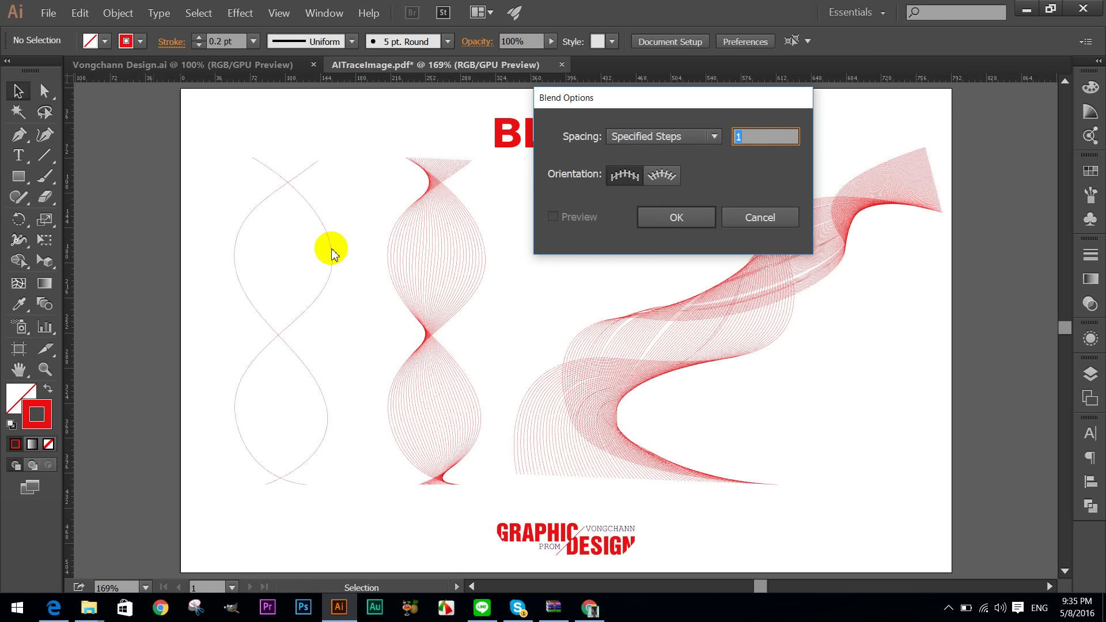
pyautogui.click(631, 174)
pyautogui.click(786, 143)
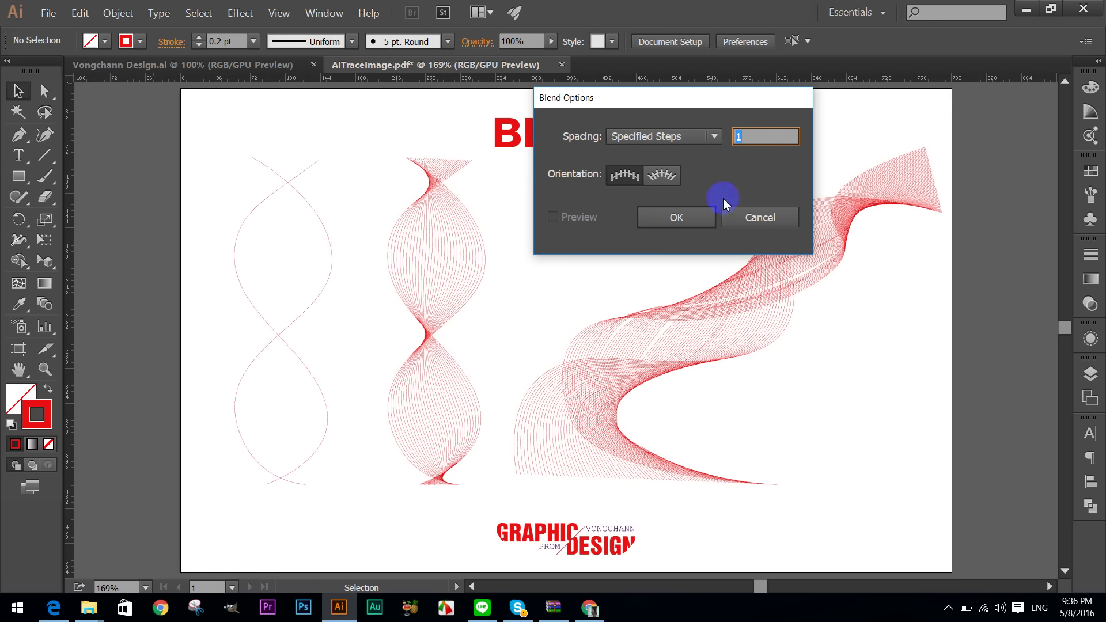
pyautogui.click(637, 151)
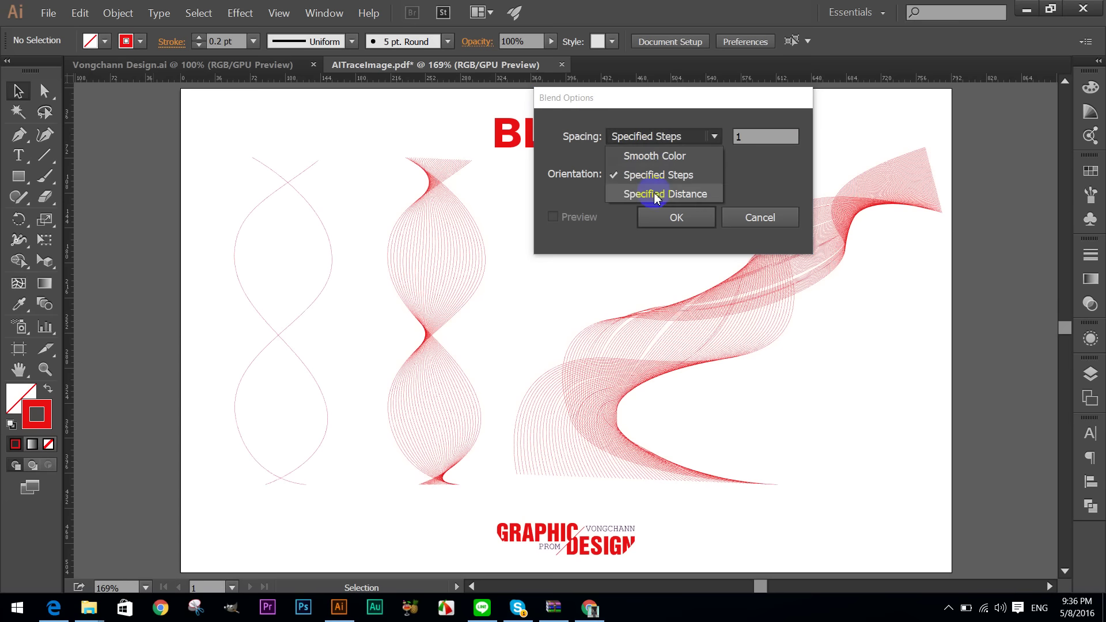
# Switch blend spacing to Specified Distance, replacing 40 pt with 1 pt.
pyautogui.click(699, 196)
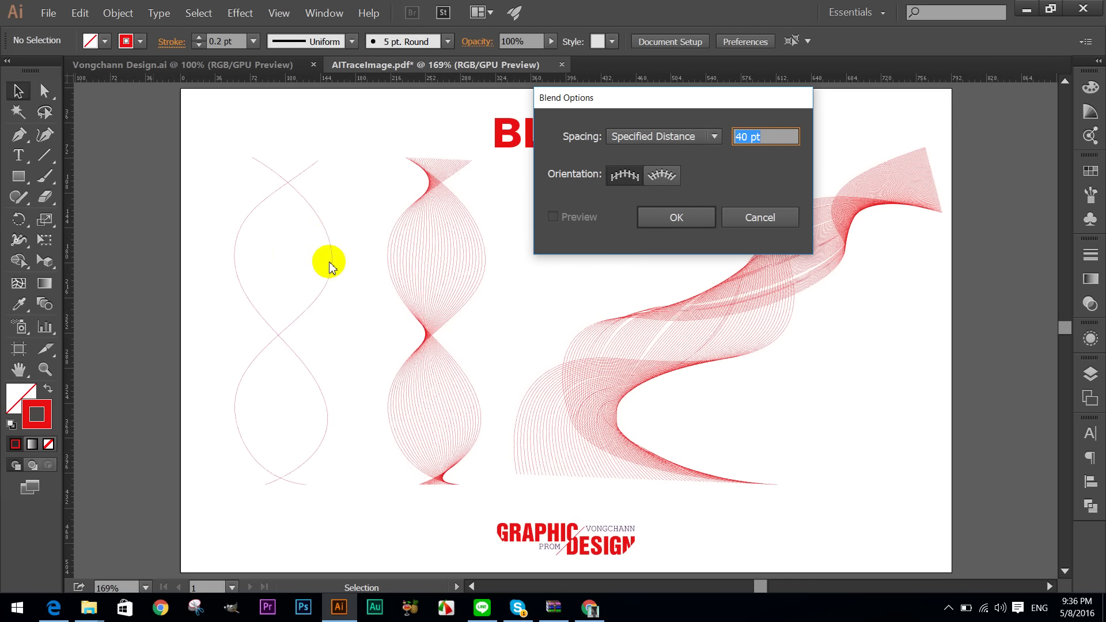
pyautogui.moveTo(748, 137); pyautogui.dragTo(735, 144)
pyautogui.write('1')
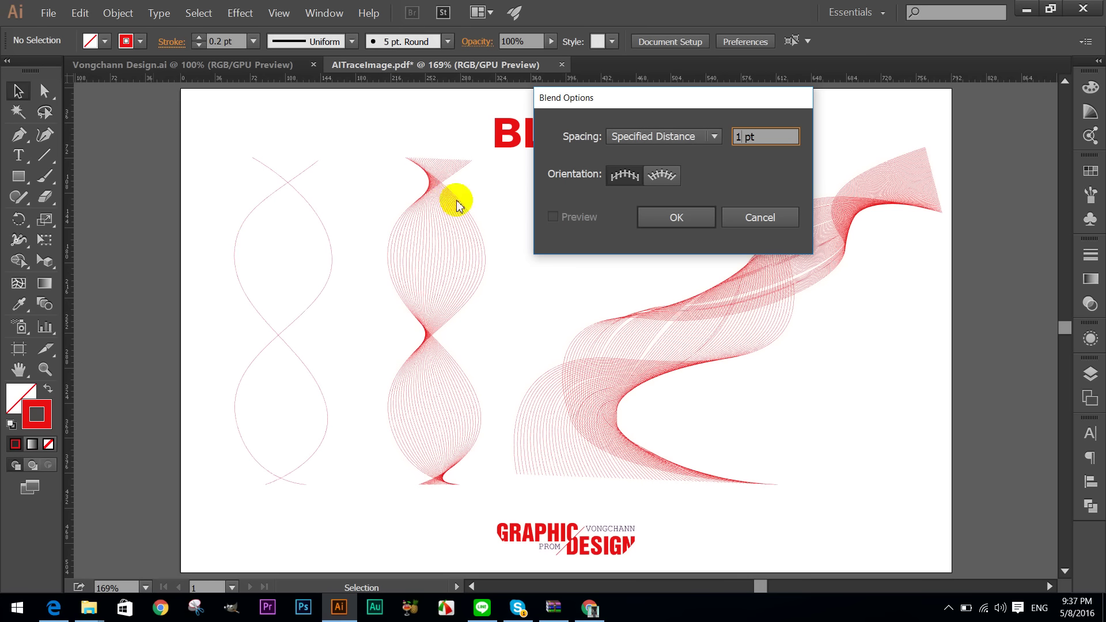
# Confirm the blend options, then move a lower spine point of the wavy blend right and down.
pyautogui.click(756, 220)
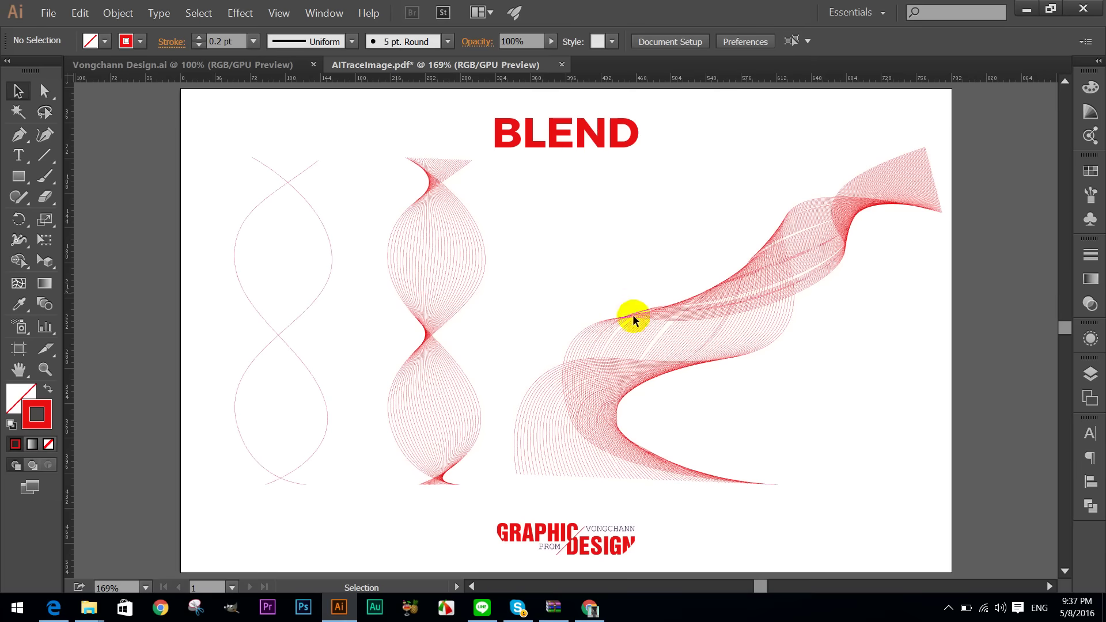
pyautogui.click(631, 360)
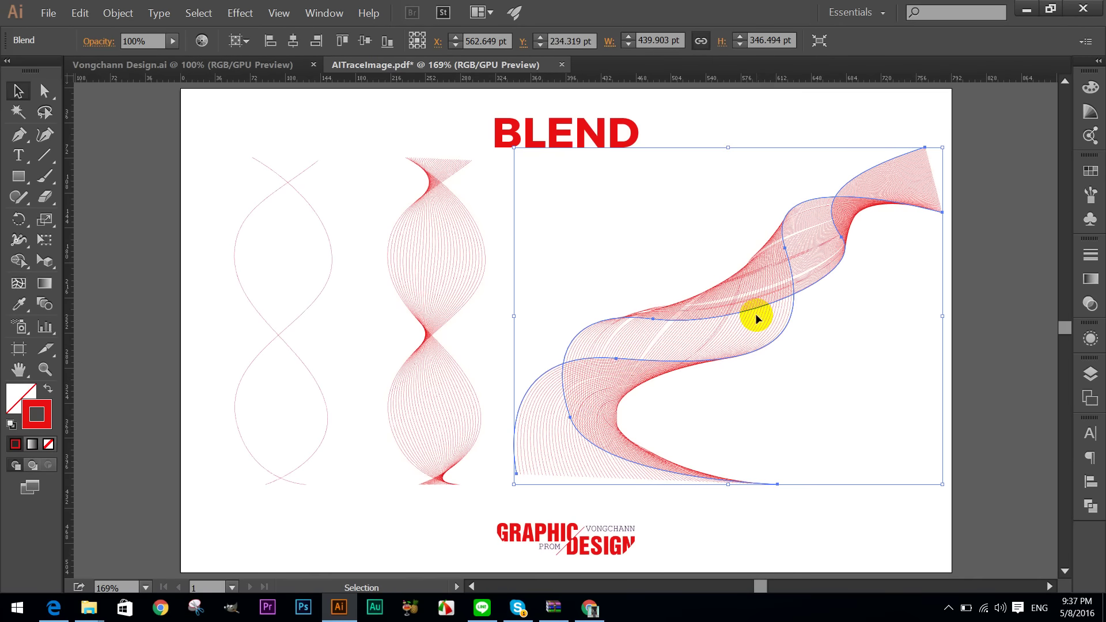
pyautogui.press('a')
pyautogui.click(617, 359)
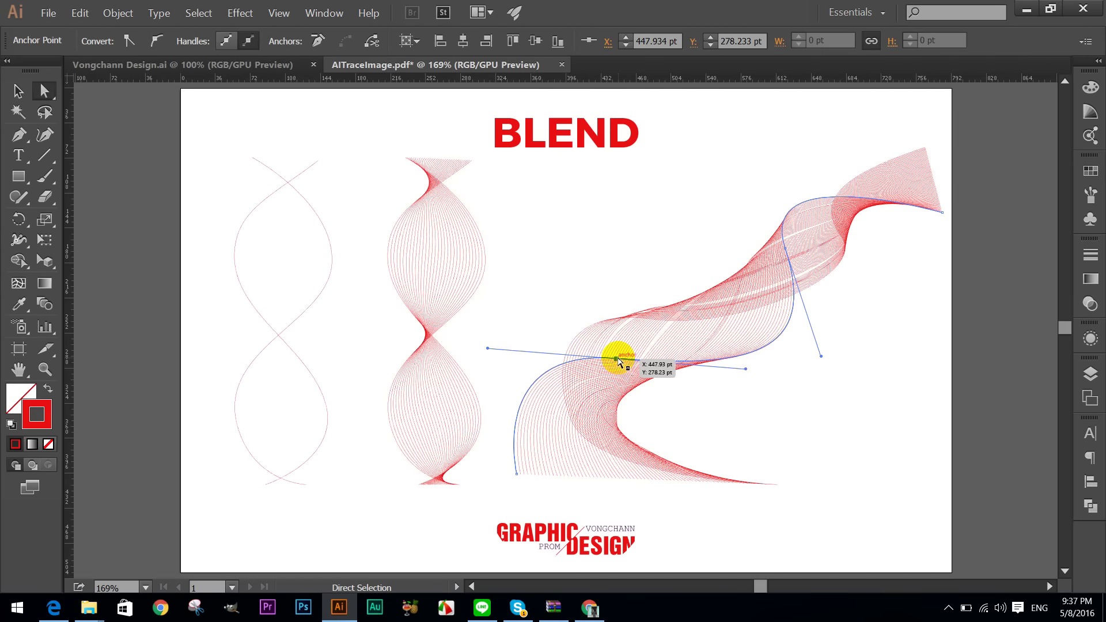
pyautogui.moveTo(617, 358); pyautogui.dragTo(676, 371)
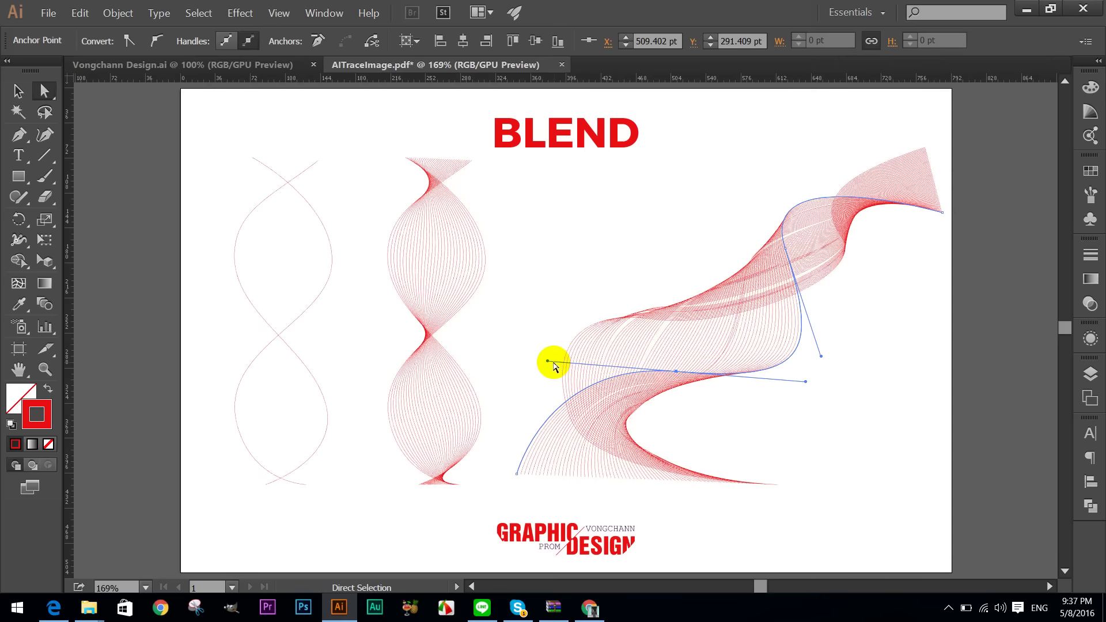
# Drag curve handles and upper spine points to twist the blend into a ribbon.
pyautogui.moveTo(547, 362); pyautogui.dragTo(498, 354)
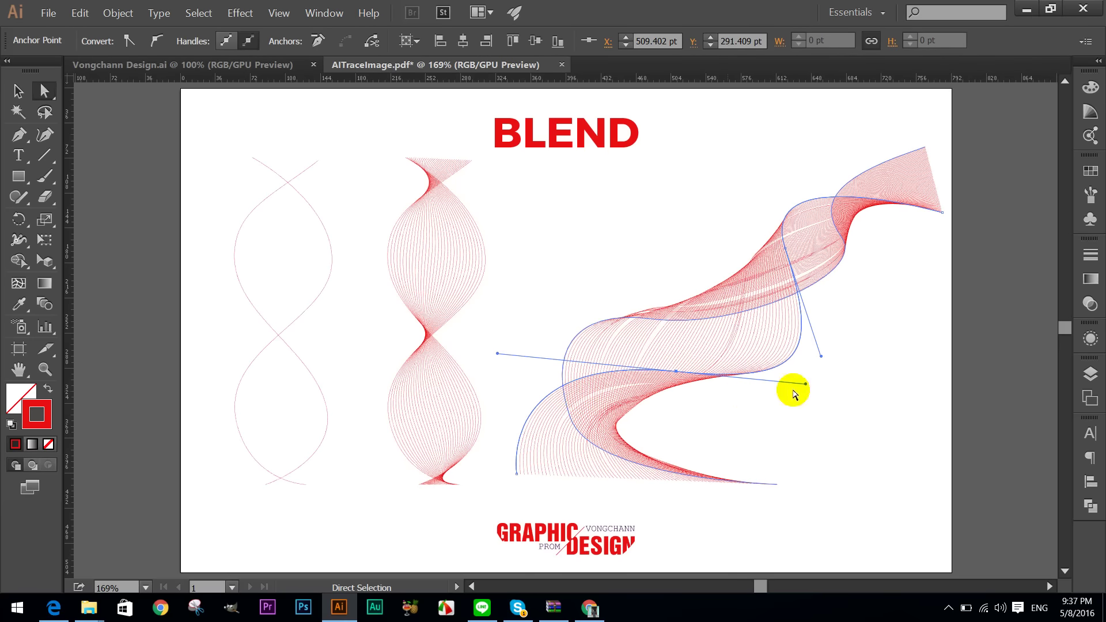
pyautogui.moveTo(790, 247); pyautogui.dragTo(812, 256)
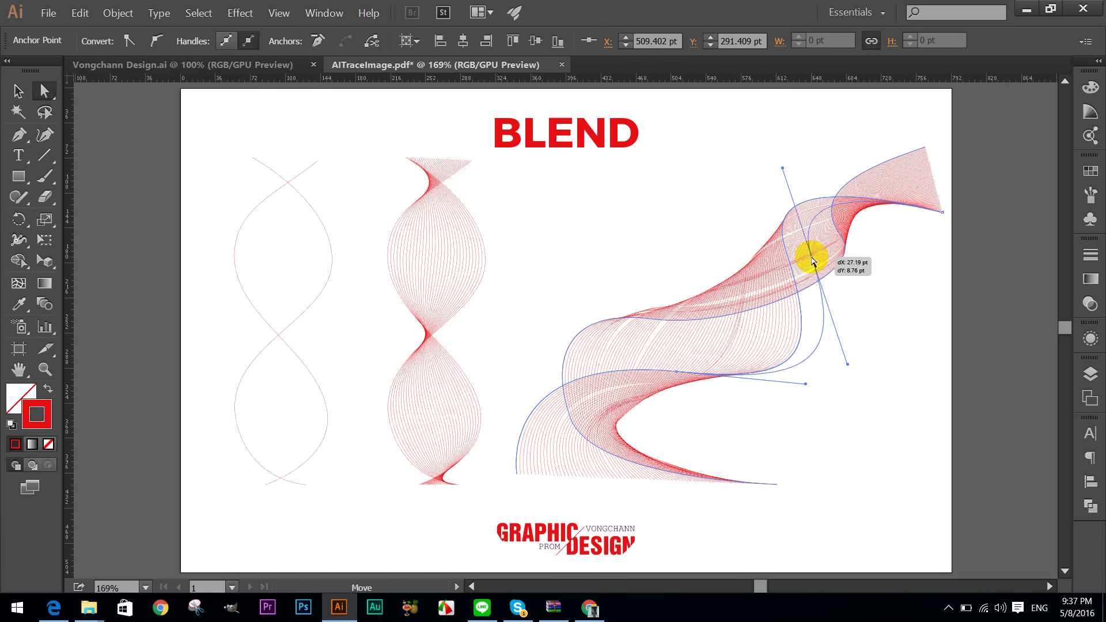
pyautogui.moveTo(941, 213); pyautogui.dragTo(945, 241)
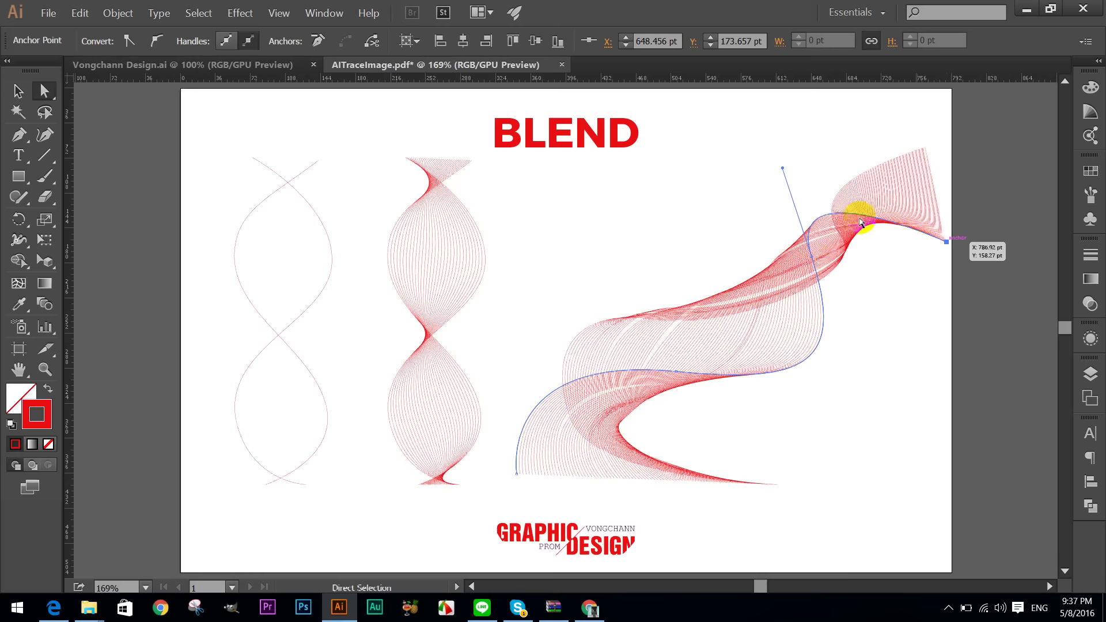
pyautogui.moveTo(816, 261); pyautogui.dragTo(773, 254)
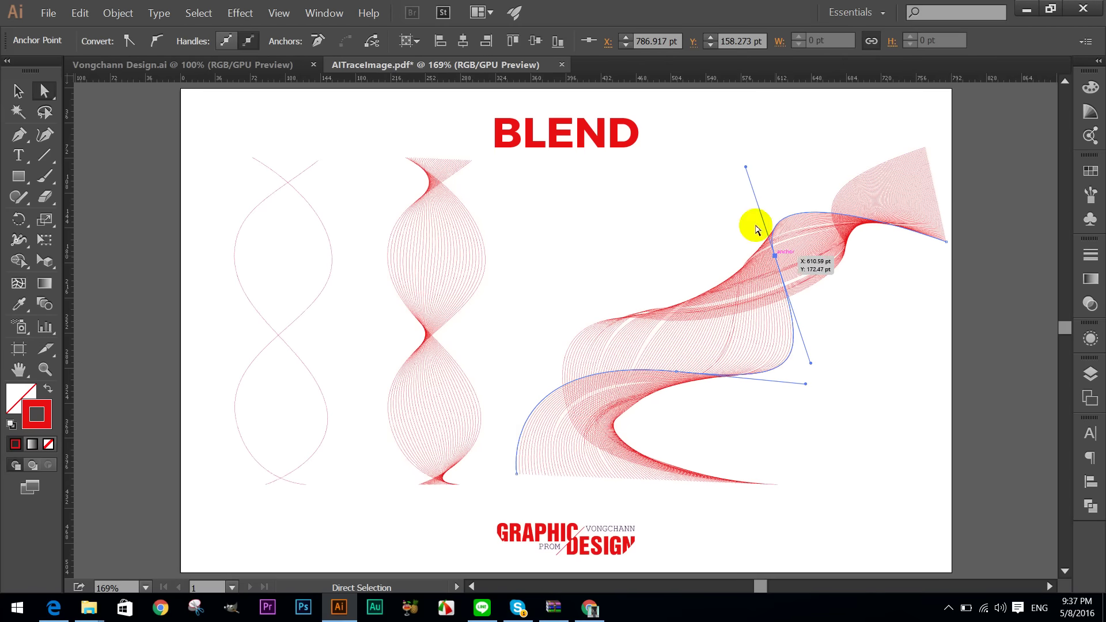
pyautogui.moveTo(745, 168); pyautogui.dragTo(782, 163)
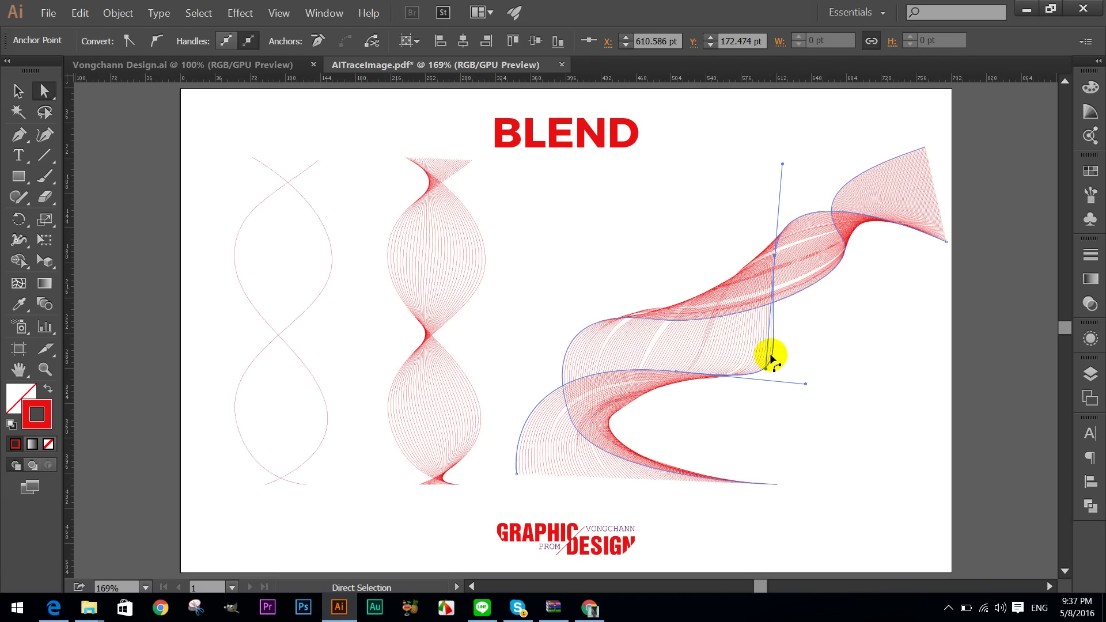
# Set the stroke weight of the blend's guiding curve to 1 pt.
pyautogui.click(1091, 253)
pyautogui.click(964, 263)
pyautogui.write('0.2')
pyautogui.press('Return')
pyautogui.write('1')
pyautogui.press('Return')
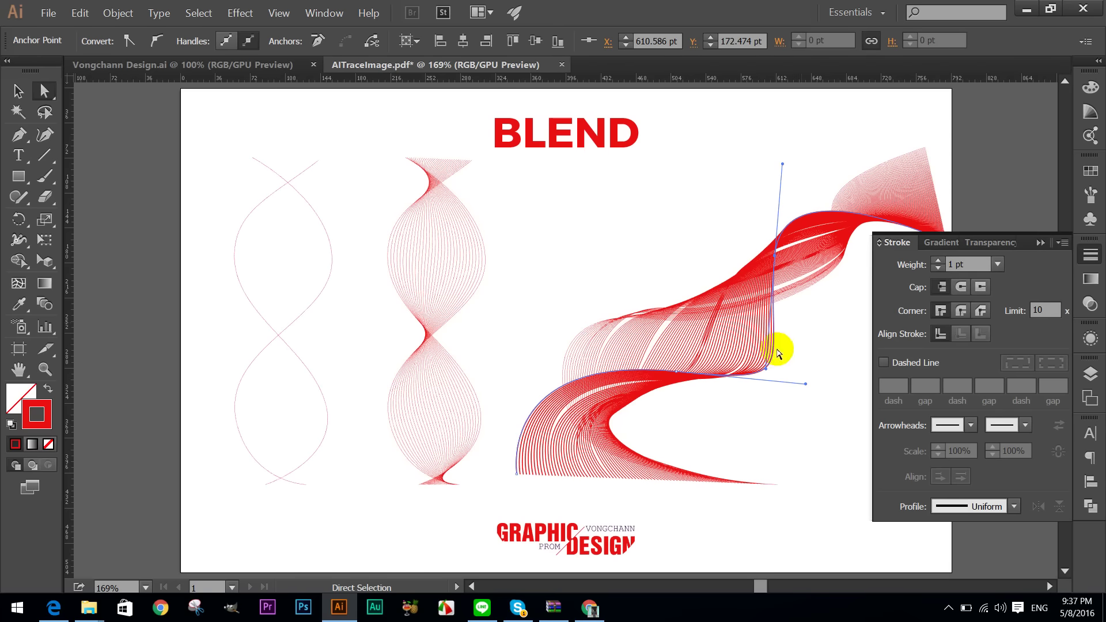
# Change that curve's stroke colour to bright green so the blend shades red to green.
pyautogui.doubleClick(37, 414)
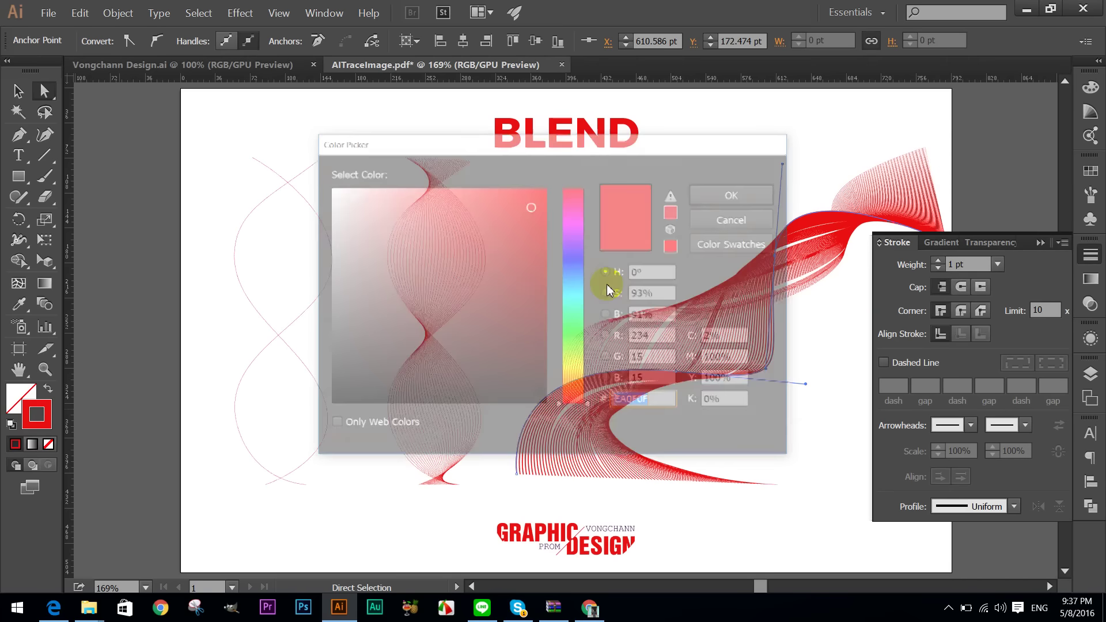
pyautogui.click(574, 336)
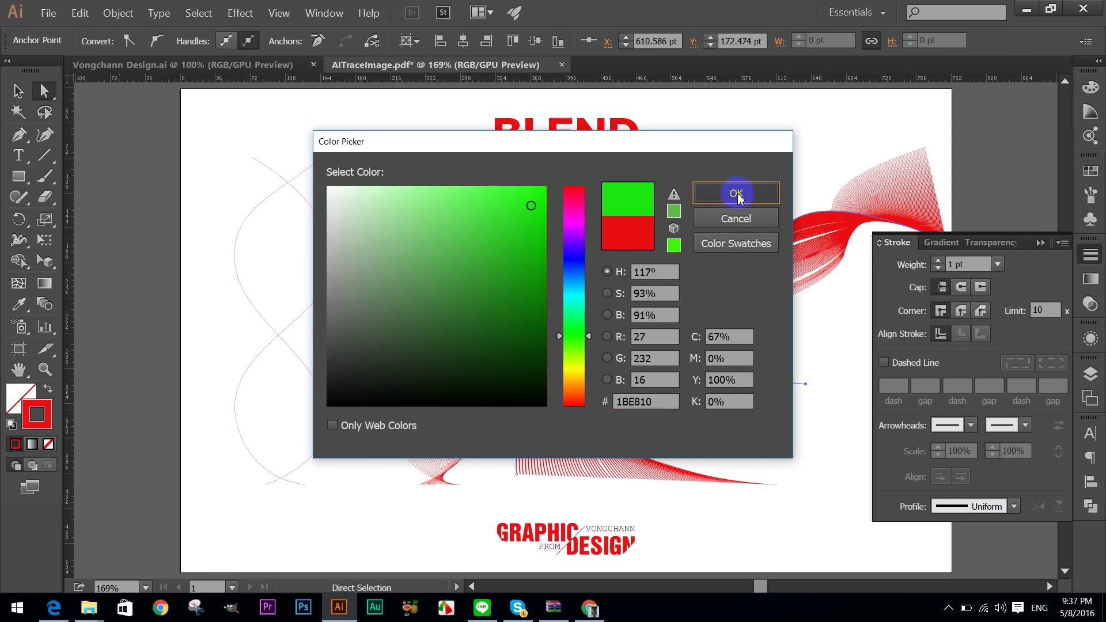
pyautogui.click(737, 194)
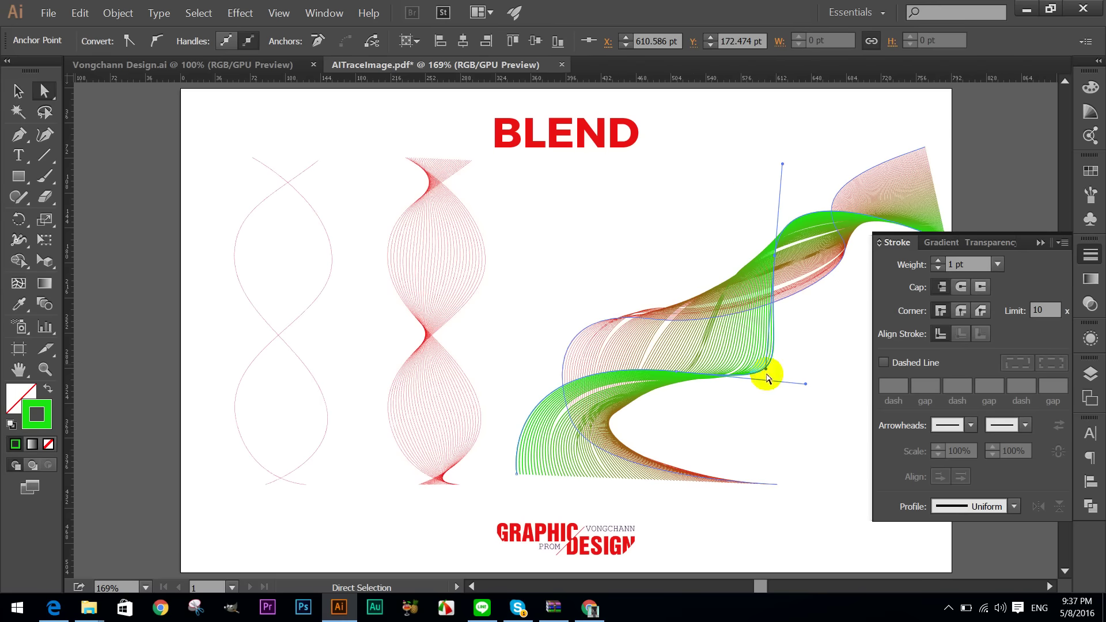
pyautogui.press('v')
pyautogui.click(817, 349)
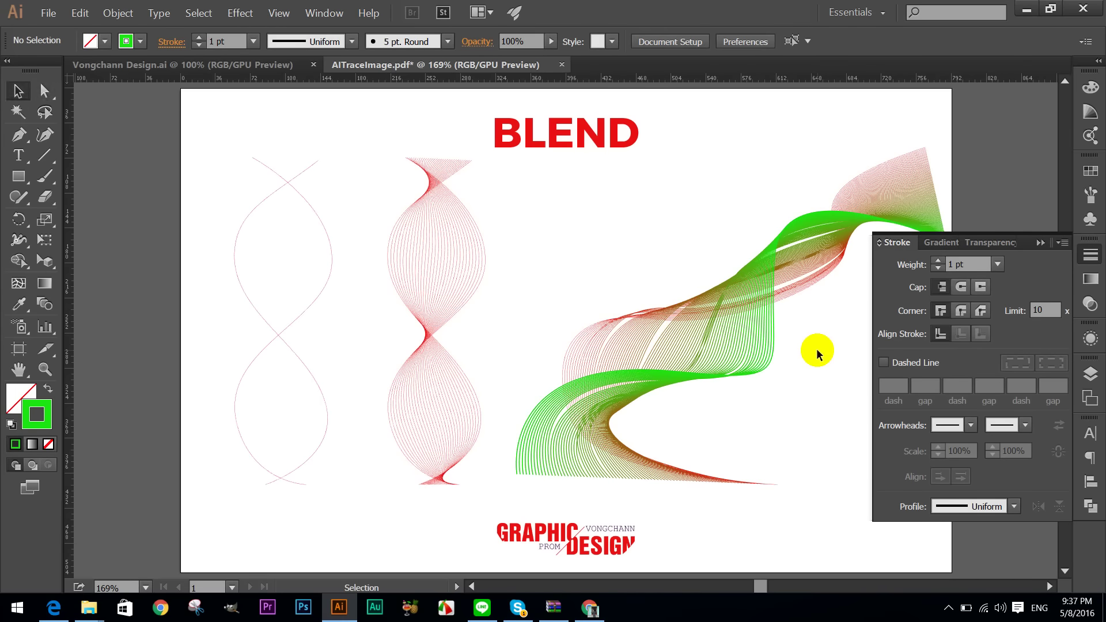
# Collapse the Stroke panel and select the finished green-to-red ribbon blend to inspect it.
pyautogui.click(1041, 242)
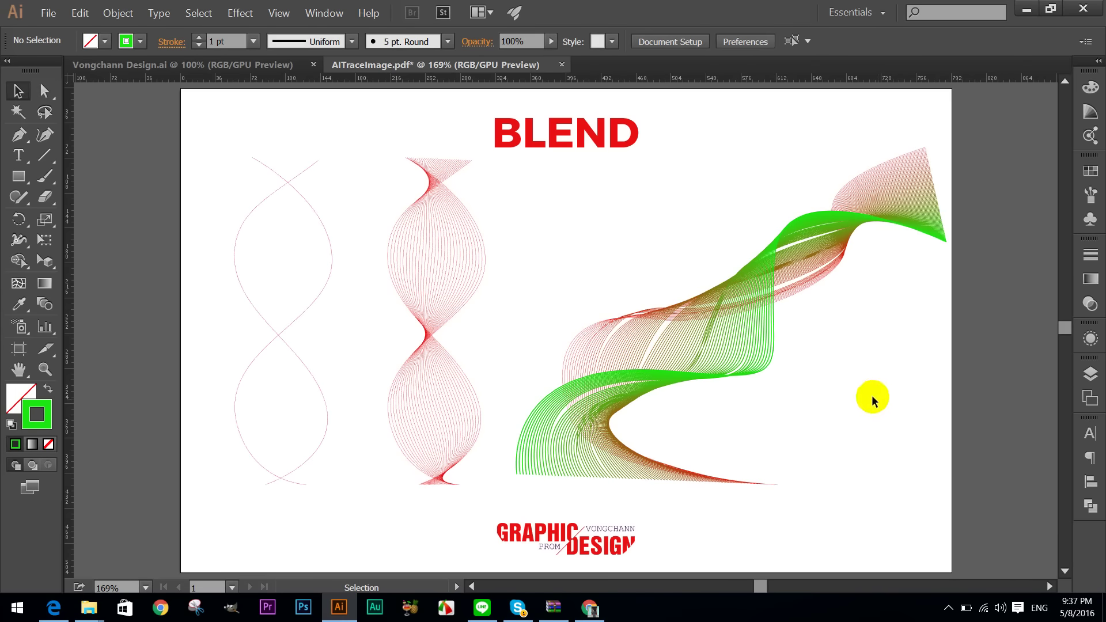
pyautogui.click(758, 327)
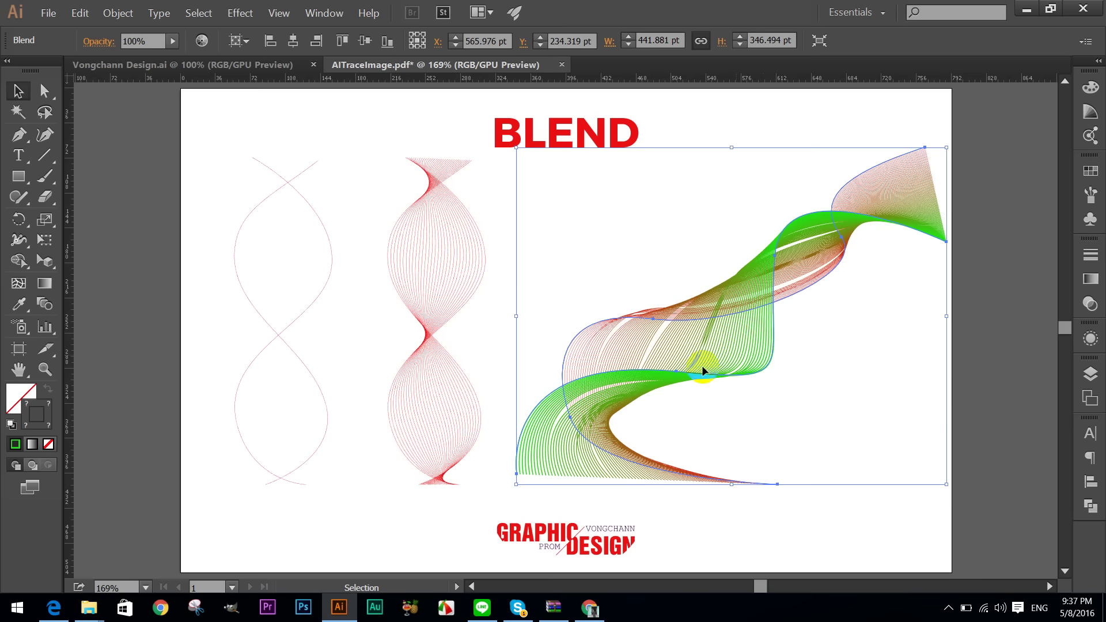
pyautogui.click(766, 271)
pyautogui.click(611, 390)
pyautogui.click(868, 312)
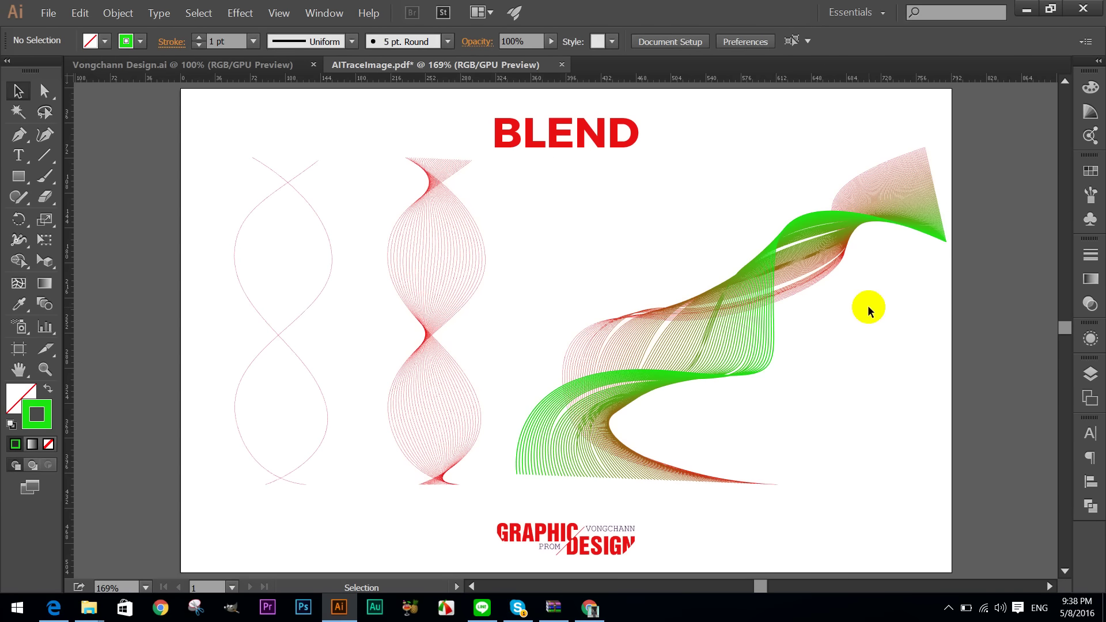
pyautogui.click(773, 337)
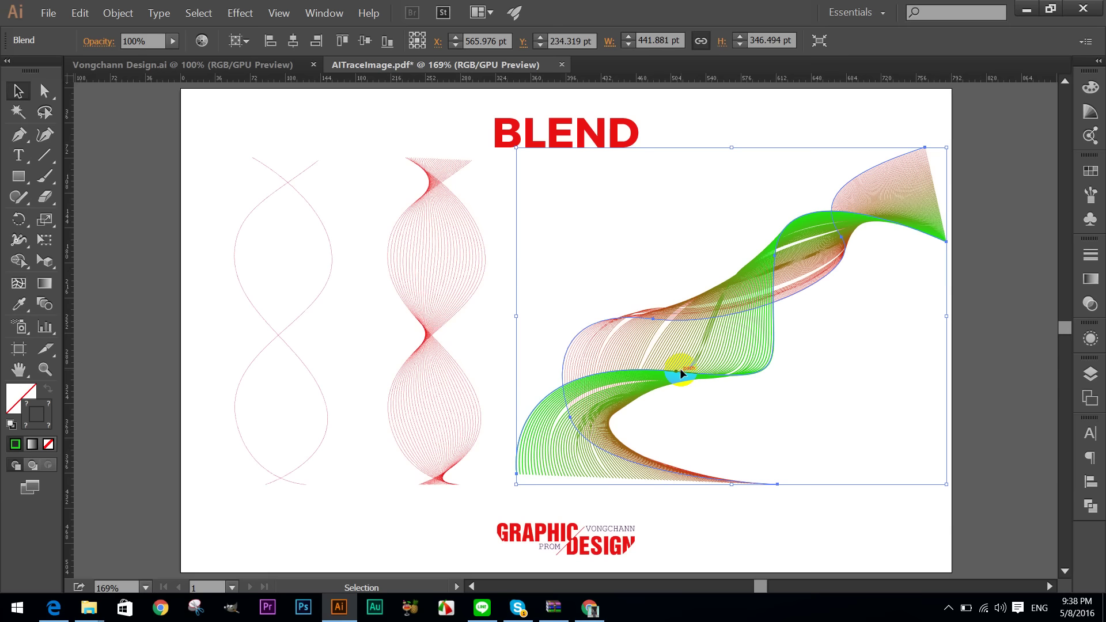
pyautogui.moveTo(682, 373); pyautogui.dragTo(677, 375)
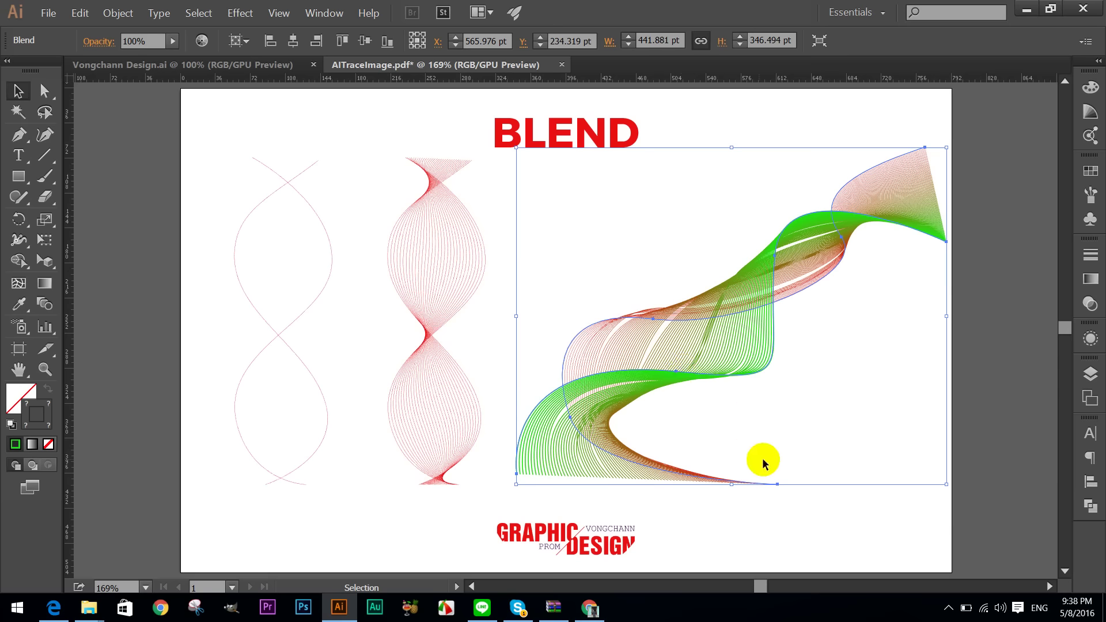
pyautogui.click(661, 376)
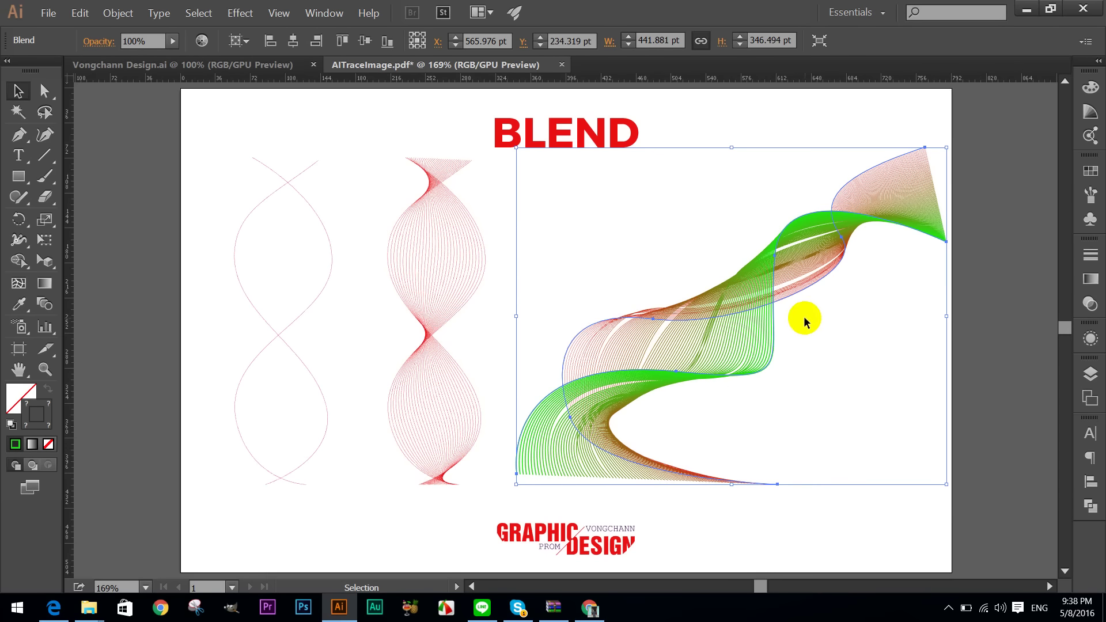